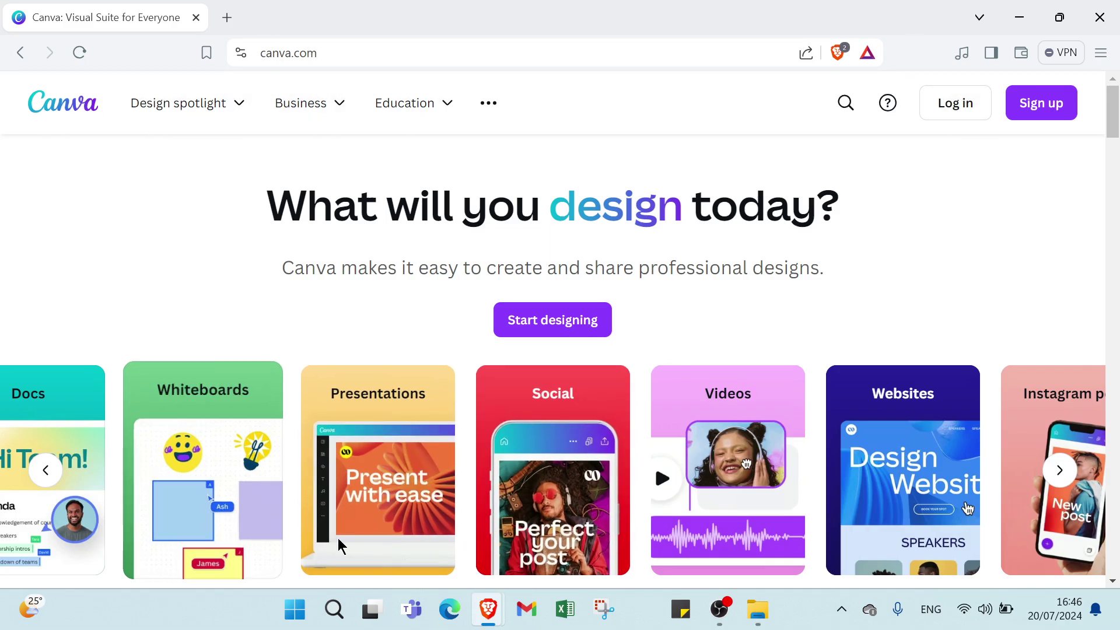
{"action": "scroll", "coordinate": [491, 350], "scroll_direction": "down", "scroll_amount": 3}
{"action": "scroll", "coordinate": [490, 350], "scroll_direction": "down", "scroll_amount": 3}
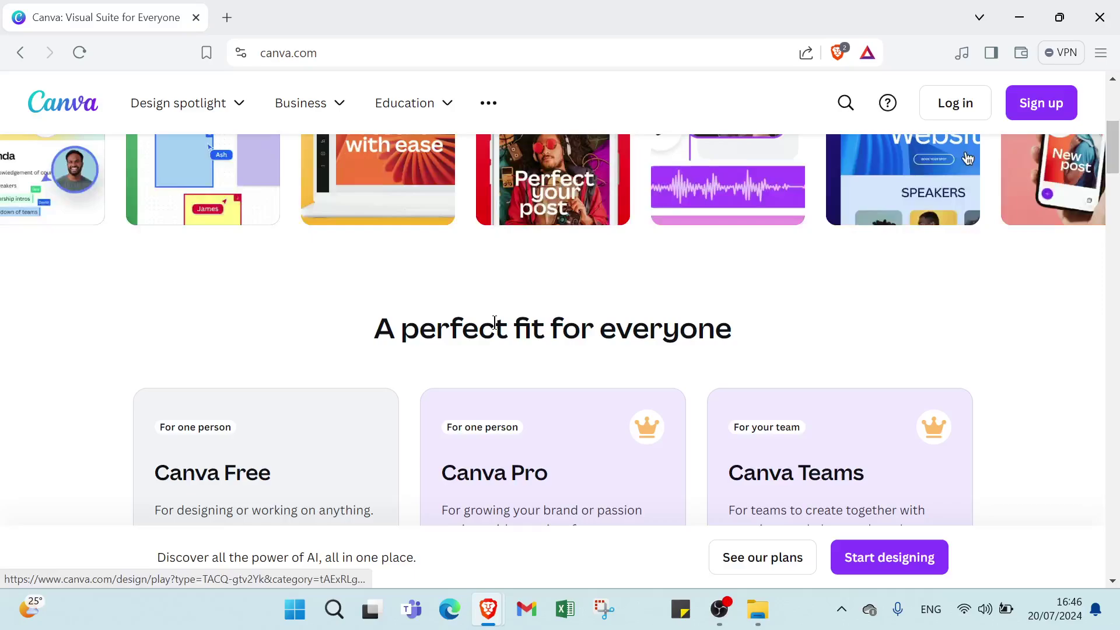
{"action": "scroll", "coordinate": [479, 324], "scroll_direction": "down", "scroll_amount": 2}
{"action": "scroll", "coordinate": [479, 324], "scroll_direction": "up", "scroll_amount": 4}
{"action": "scroll", "coordinate": [420, 237], "scroll_direction": "up", "scroll_amount": 4}
{"action": "scroll", "coordinate": [411, 298], "scroll_direction": "up", "scroll_amount": 1}
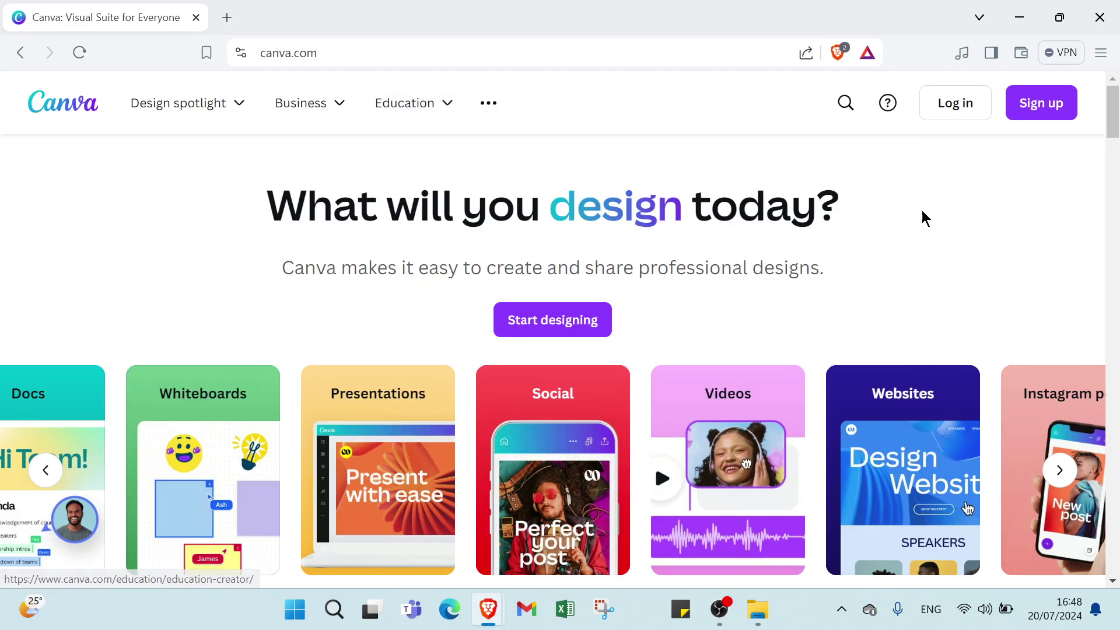
{"action": "scroll", "coordinate": [490, 297], "scroll_direction": "down", "scroll_amount": 2}
{"action": "scroll", "coordinate": [386, 265], "scroll_direction": "up", "scroll_amount": 2}
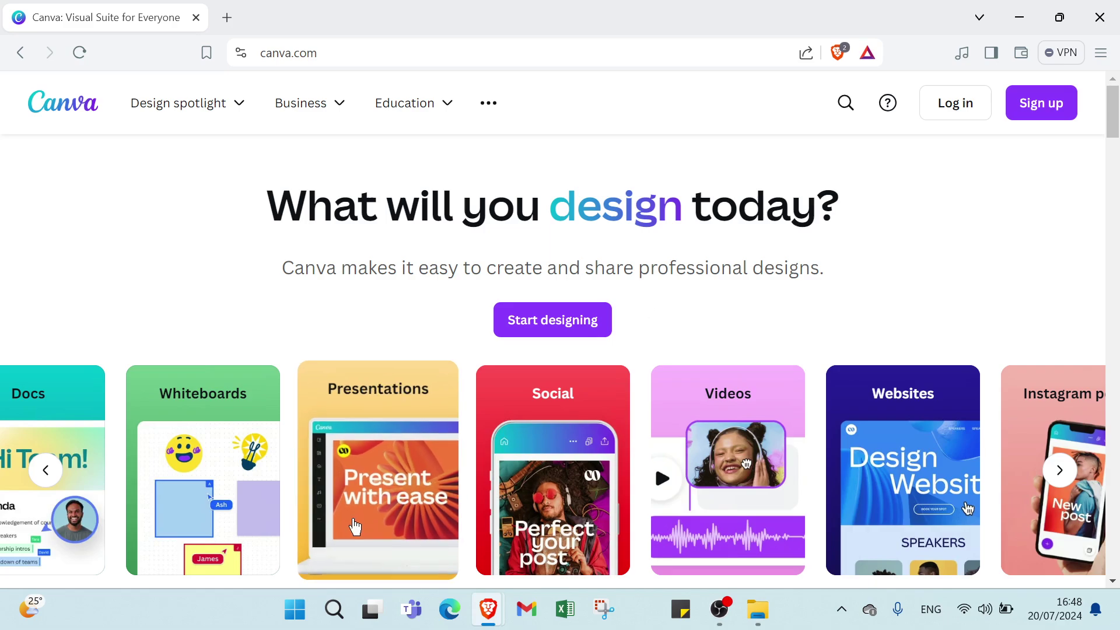
{"action": "scroll", "coordinate": [658, 291], "scroll_direction": "down", "scroll_amount": 3}
{"action": "scroll", "coordinate": [350, 350], "scroll_direction": "down", "scroll_amount": 1}
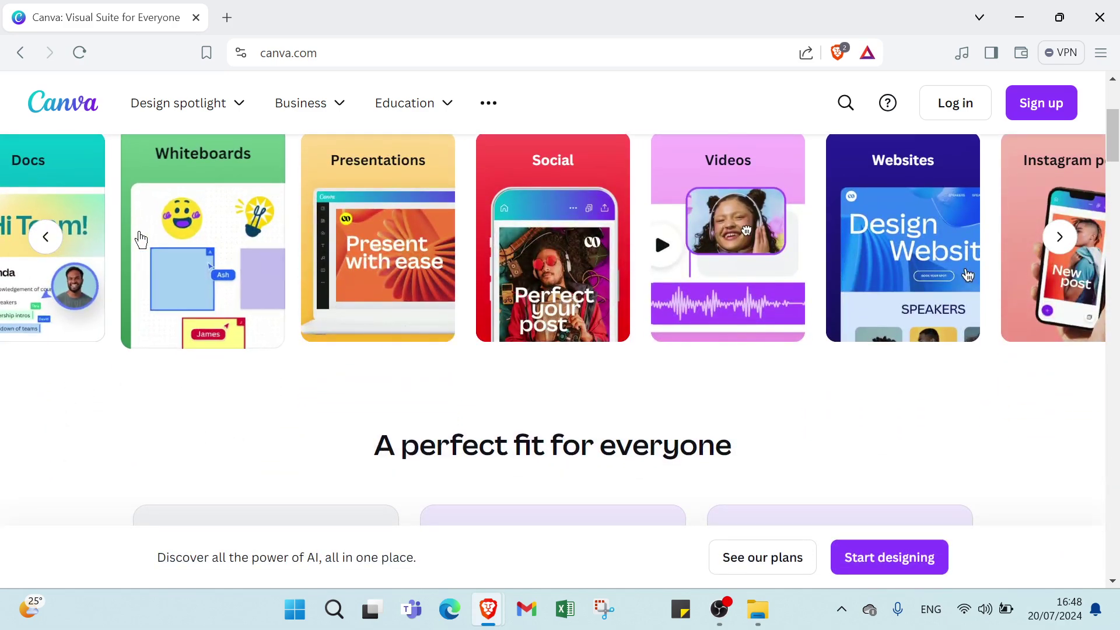
{"action": "scroll", "coordinate": [483, 341], "scroll_direction": "up", "scroll_amount": 1}
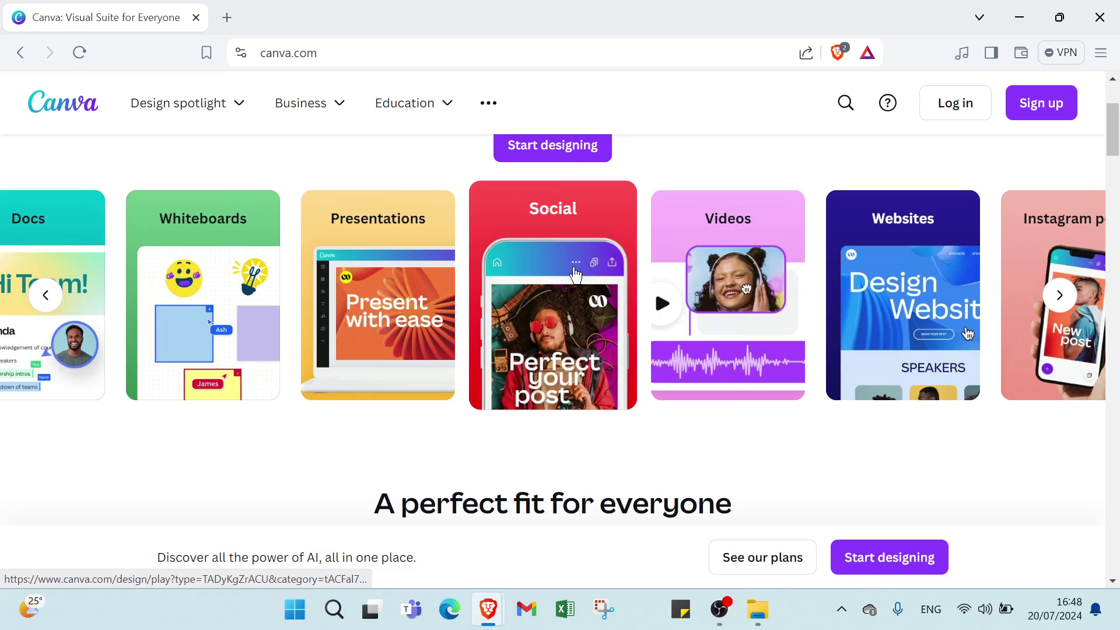
{"action": "scroll", "coordinate": [927, 278], "scroll_direction": "down", "scroll_amount": 1}
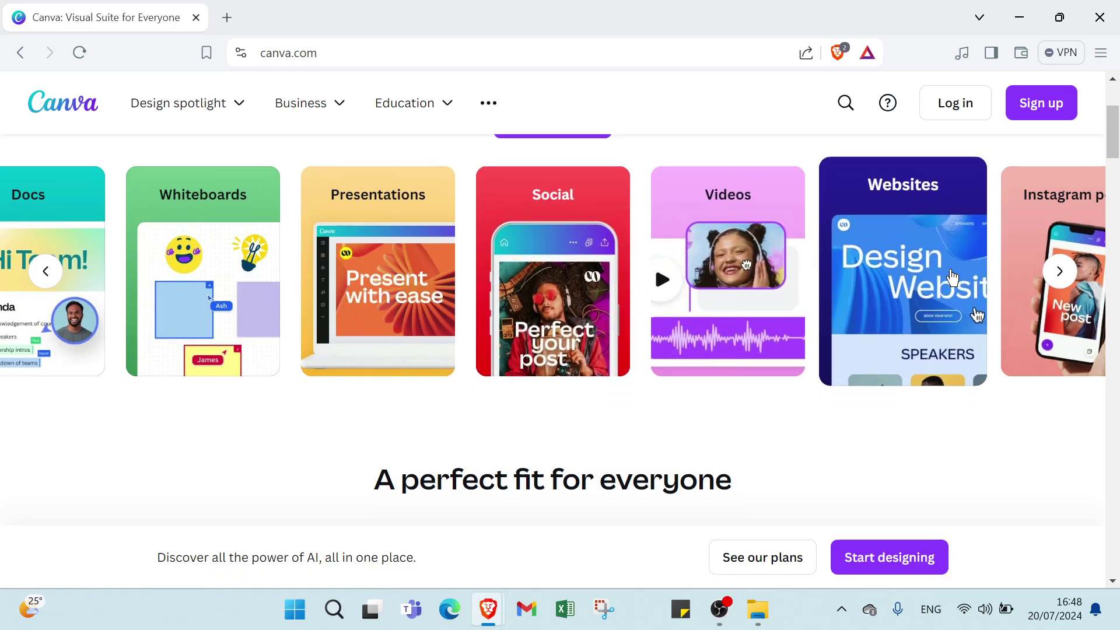
{"action": "scroll", "coordinate": [928, 279], "scroll_direction": "down", "scroll_amount": 2}
{"action": "scroll", "coordinate": [962, 263], "scroll_direction": "up", "scroll_amount": 1}
- Advance the design category carousel to reveal more categories like Brochures and Photo editor
{"action": "left_click", "coordinate": [1059, 238]}
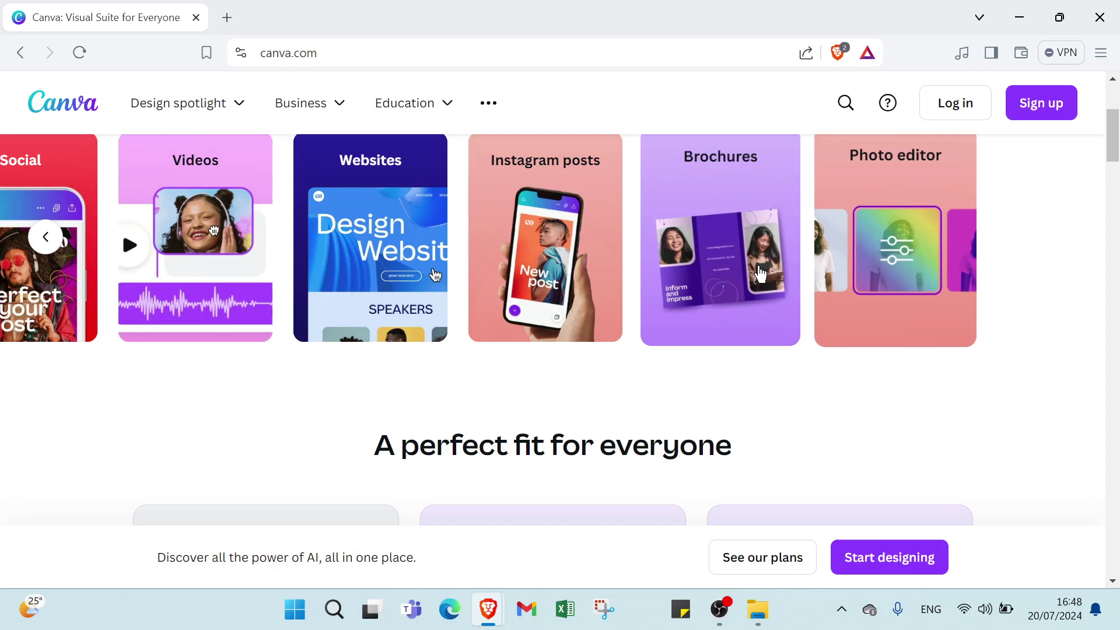
{"action": "scroll", "coordinate": [556, 293], "scroll_direction": "down", "scroll_amount": 2}
{"action": "scroll", "coordinate": [402, 268], "scroll_direction": "down", "scroll_amount": 1}
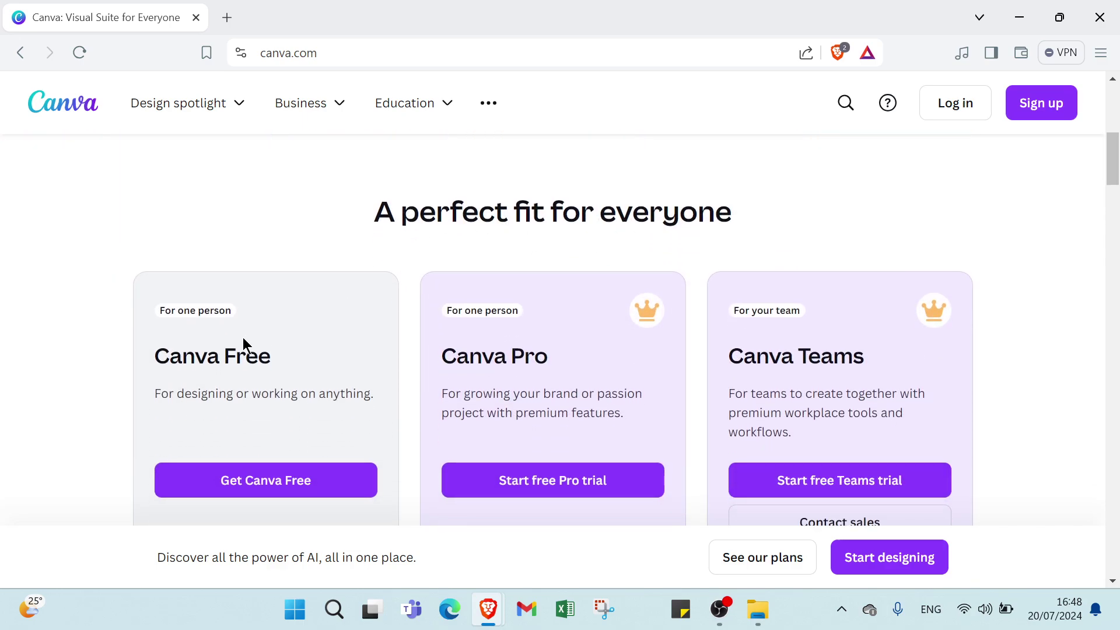
{"action": "scroll", "coordinate": [243, 337], "scroll_direction": "down", "scroll_amount": 1}
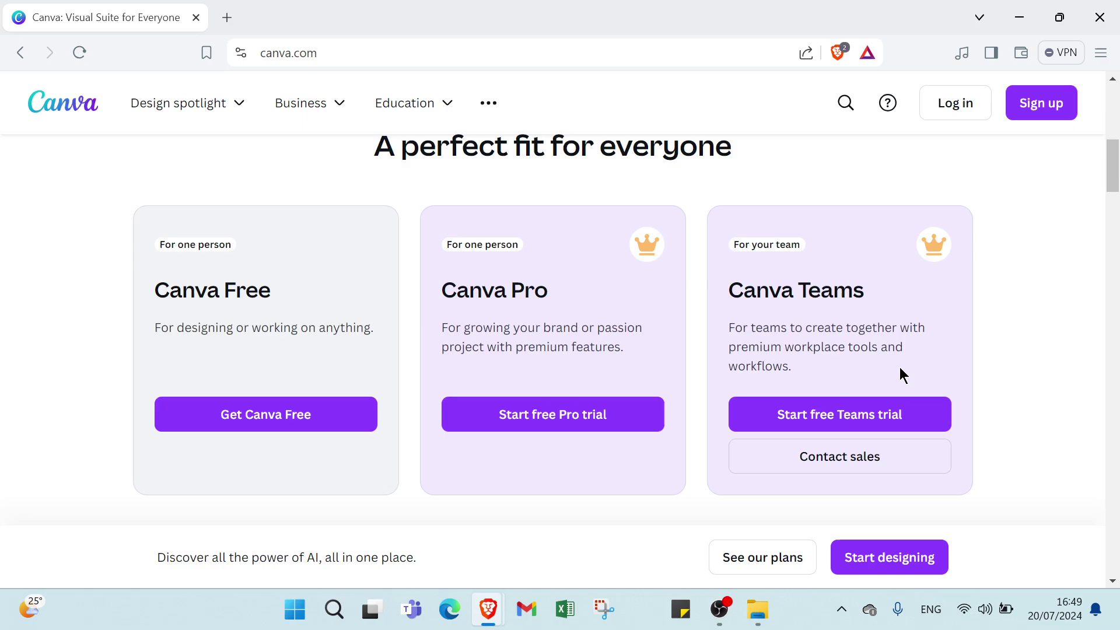
{"action": "scroll", "coordinate": [958, 353], "scroll_direction": "down", "scroll_amount": 1}
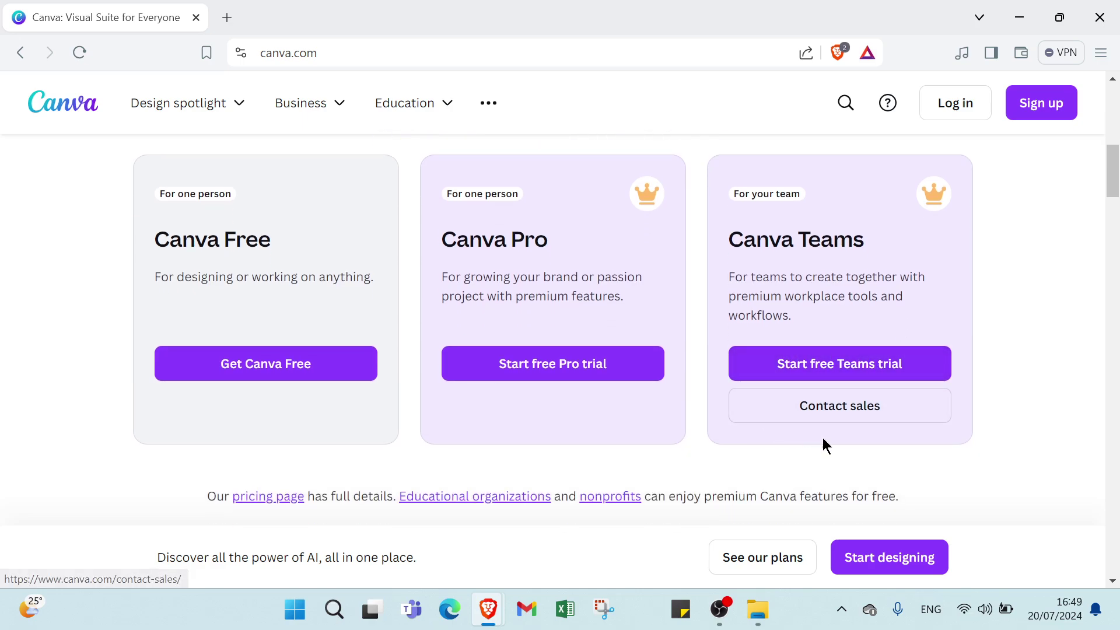
{"action": "scroll", "coordinate": [838, 428], "scroll_direction": "down", "scroll_amount": 2}
{"action": "scroll", "coordinate": [293, 467], "scroll_direction": "down", "scroll_amount": 3}
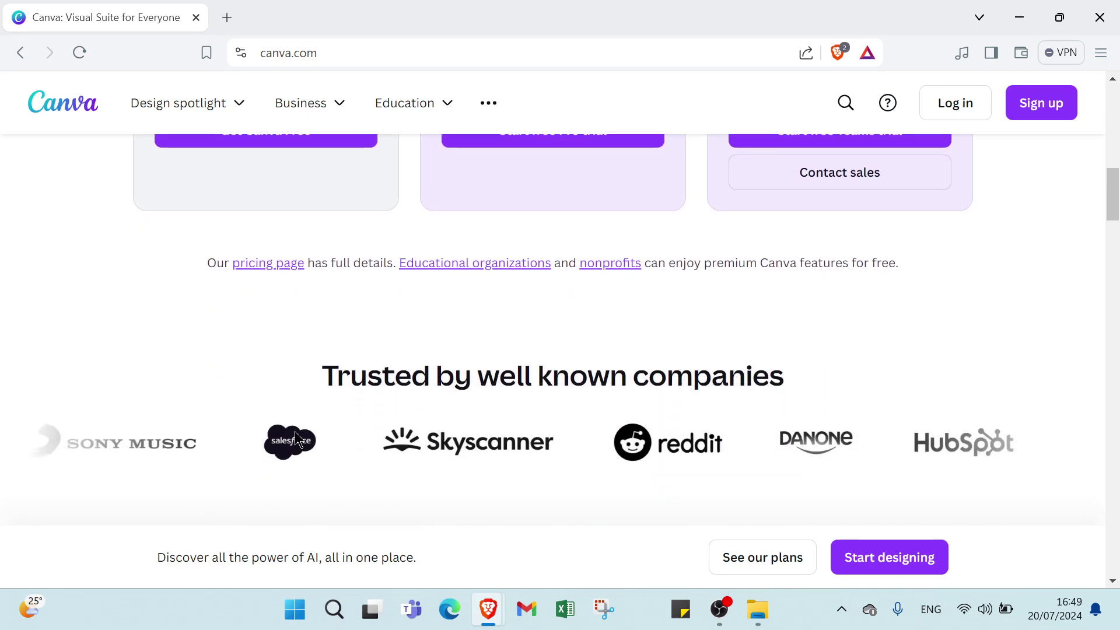
{"action": "scroll", "coordinate": [295, 438], "scroll_direction": "down", "scroll_amount": 2}
{"action": "scroll", "coordinate": [416, 345], "scroll_direction": "down", "scroll_amount": 4}
{"action": "scroll", "coordinate": [458, 351], "scroll_direction": "down", "scroll_amount": 3}
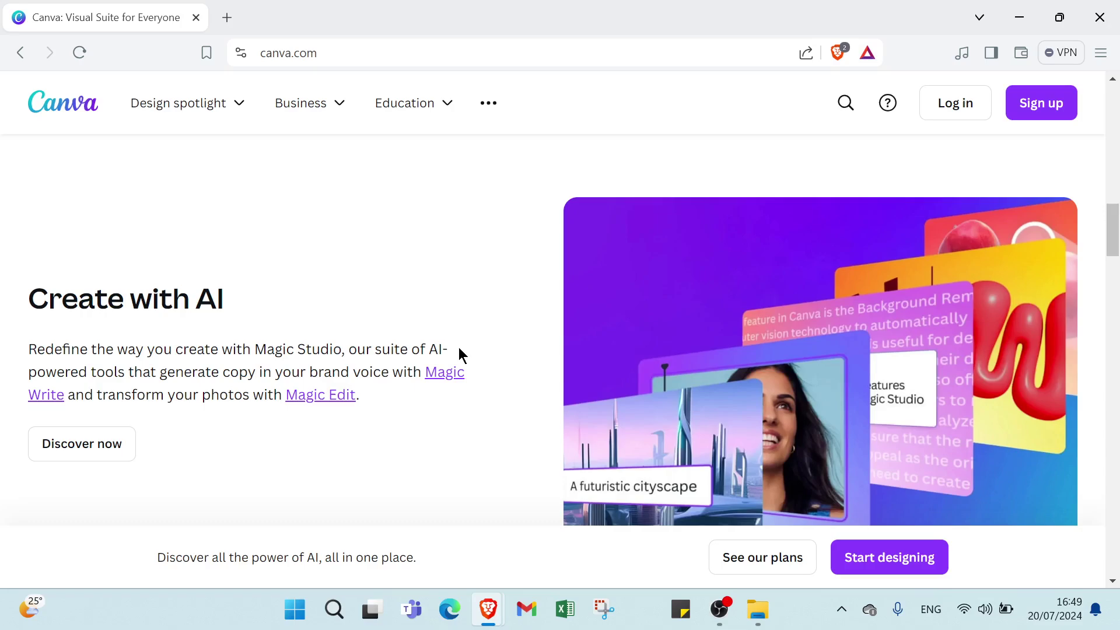
{"action": "scroll", "coordinate": [459, 347], "scroll_direction": "up", "scroll_amount": 1}
{"action": "scroll", "coordinate": [351, 332], "scroll_direction": "down", "scroll_amount": 2}
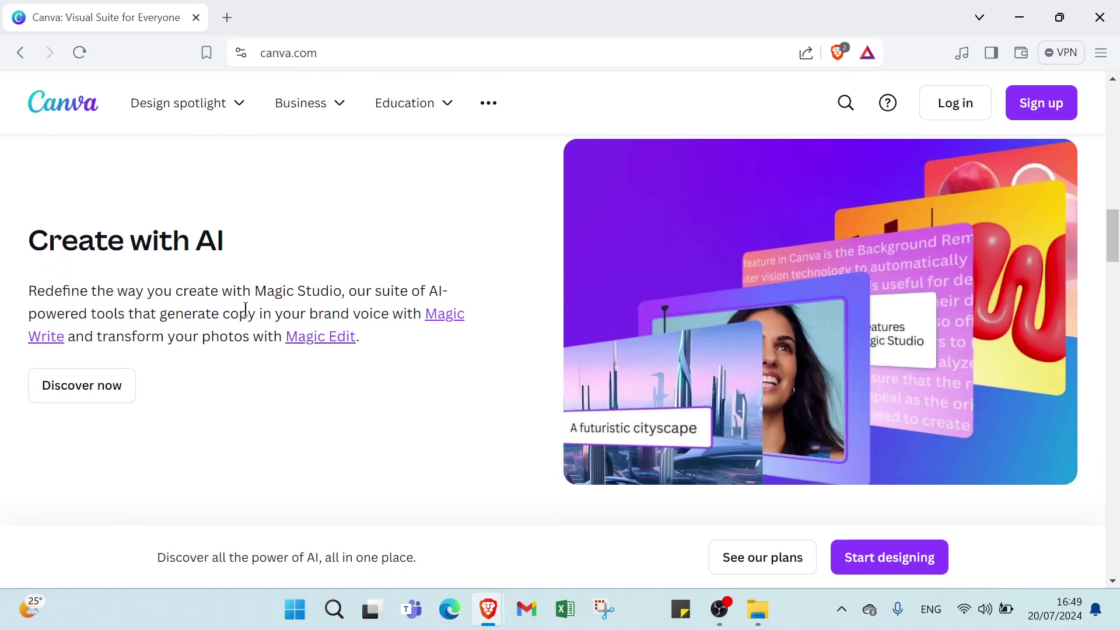
{"action": "scroll", "coordinate": [320, 306], "scroll_direction": "down", "scroll_amount": 1}
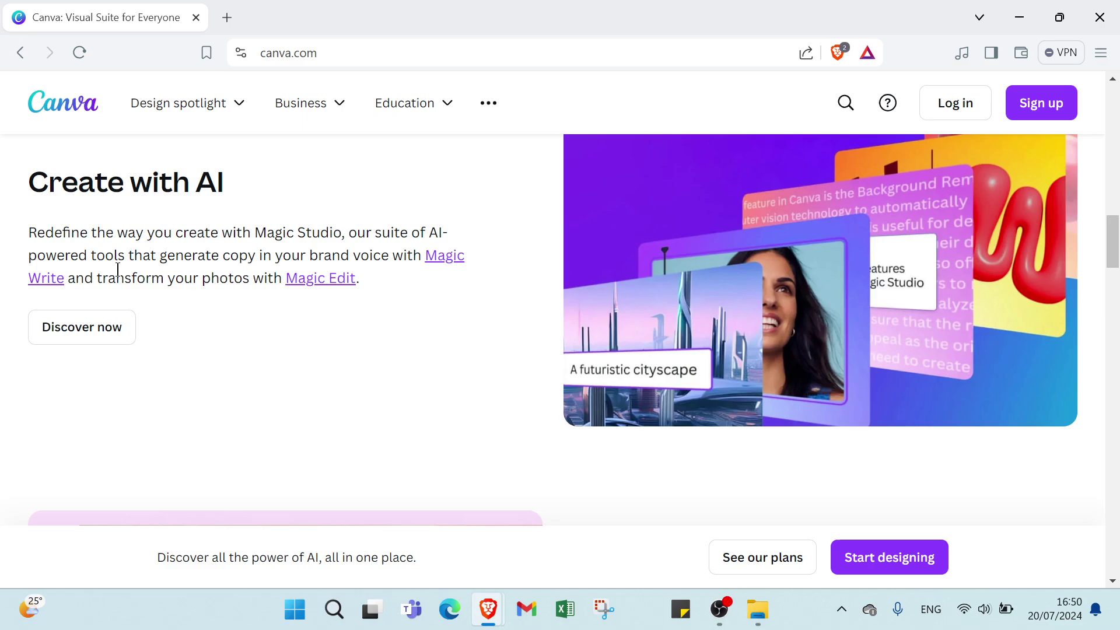
{"action": "scroll", "coordinate": [83, 285], "scroll_direction": "down", "scroll_amount": 4}
{"action": "scroll", "coordinate": [79, 173], "scroll_direction": "up", "scroll_amount": 1}
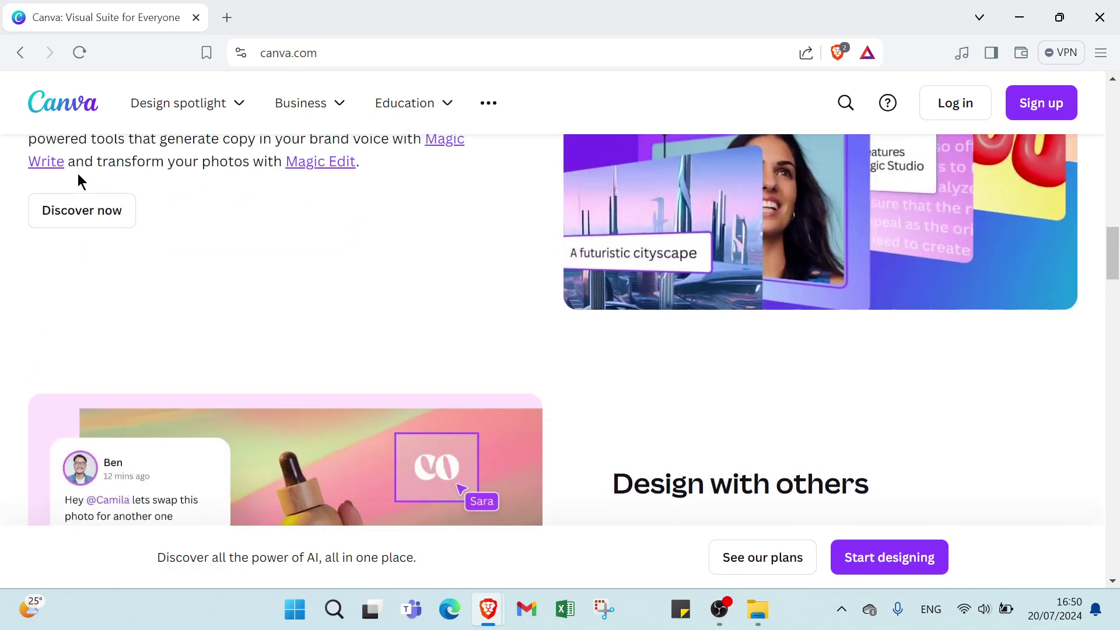
{"action": "scroll", "coordinate": [312, 413], "scroll_direction": "down", "scroll_amount": 1}
{"action": "scroll", "coordinate": [351, 423], "scroll_direction": "down", "scroll_amount": 2}
{"action": "scroll", "coordinate": [215, 311], "scroll_direction": "up", "scroll_amount": 1}
{"action": "scroll", "coordinate": [550, 463], "scroll_direction": "up", "scroll_amount": 1}
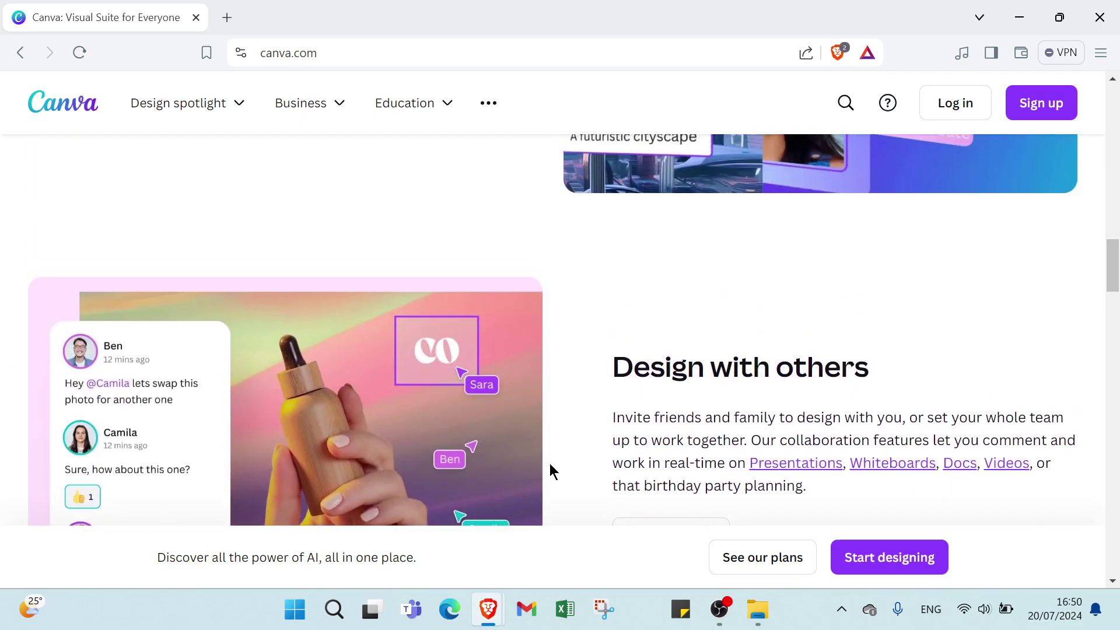
{"action": "scroll", "coordinate": [551, 463], "scroll_direction": "down", "scroll_amount": 1}
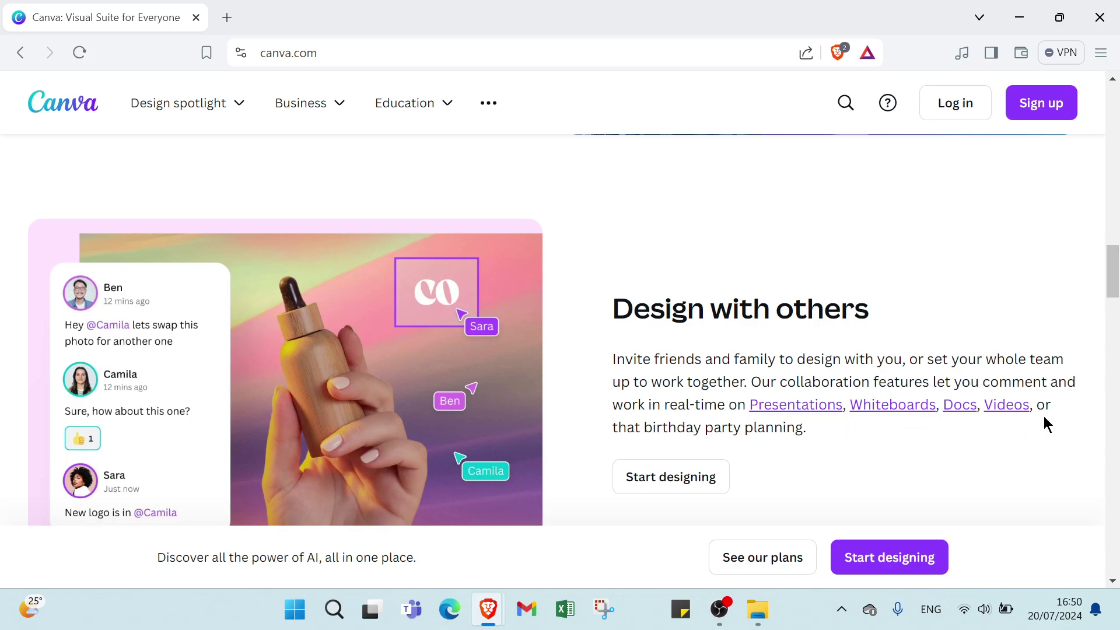
{"action": "scroll", "coordinate": [740, 434], "scroll_direction": "down", "scroll_amount": 1}
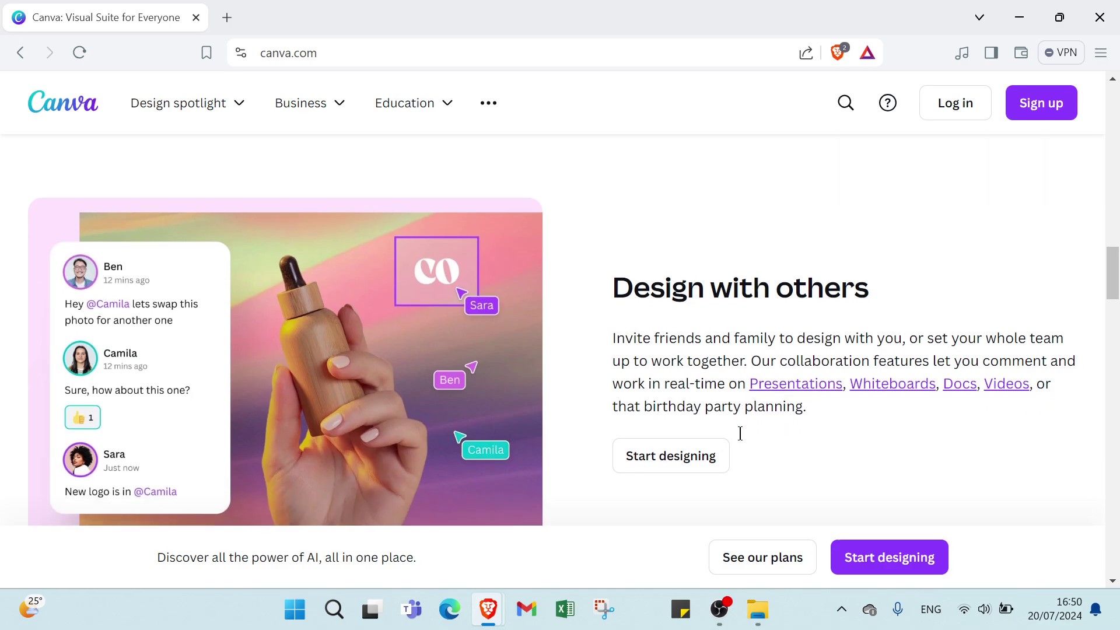
{"action": "scroll", "coordinate": [741, 433], "scroll_direction": "down", "scroll_amount": 2}
{"action": "scroll", "coordinate": [673, 325], "scroll_direction": "down", "scroll_amount": 2}
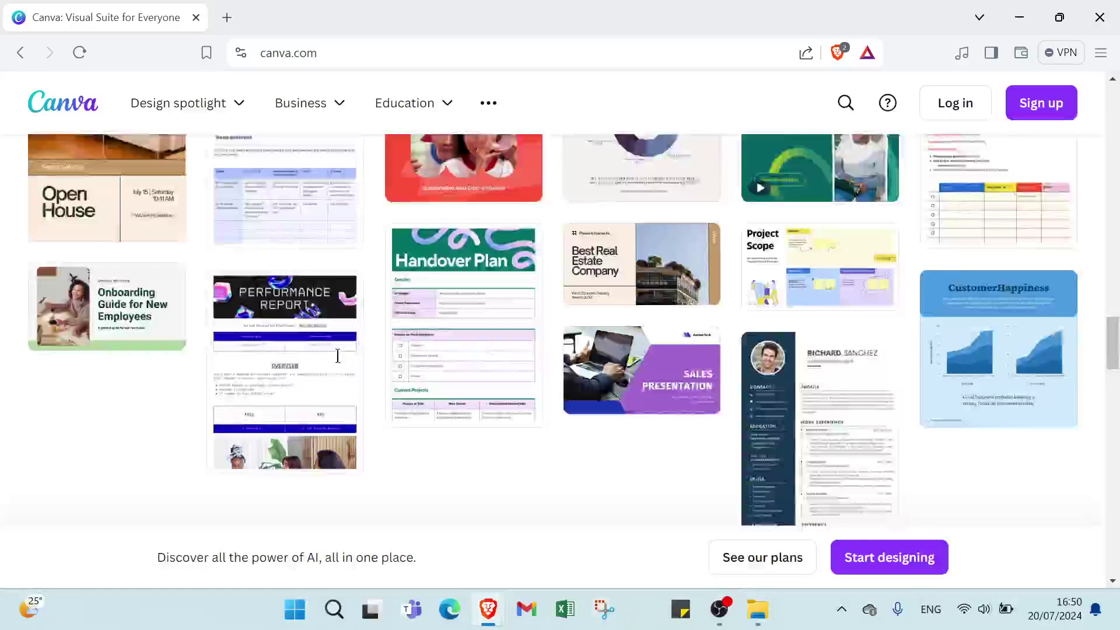
{"action": "scroll", "coordinate": [337, 355], "scroll_direction": "down", "scroll_amount": 5}
{"action": "scroll", "coordinate": [386, 392], "scroll_direction": "down", "scroll_amount": 4}
{"action": "scroll", "coordinate": [402, 419], "scroll_direction": "down", "scroll_amount": 5}
{"action": "scroll", "coordinate": [402, 418], "scroll_direction": "down", "scroll_amount": 5}
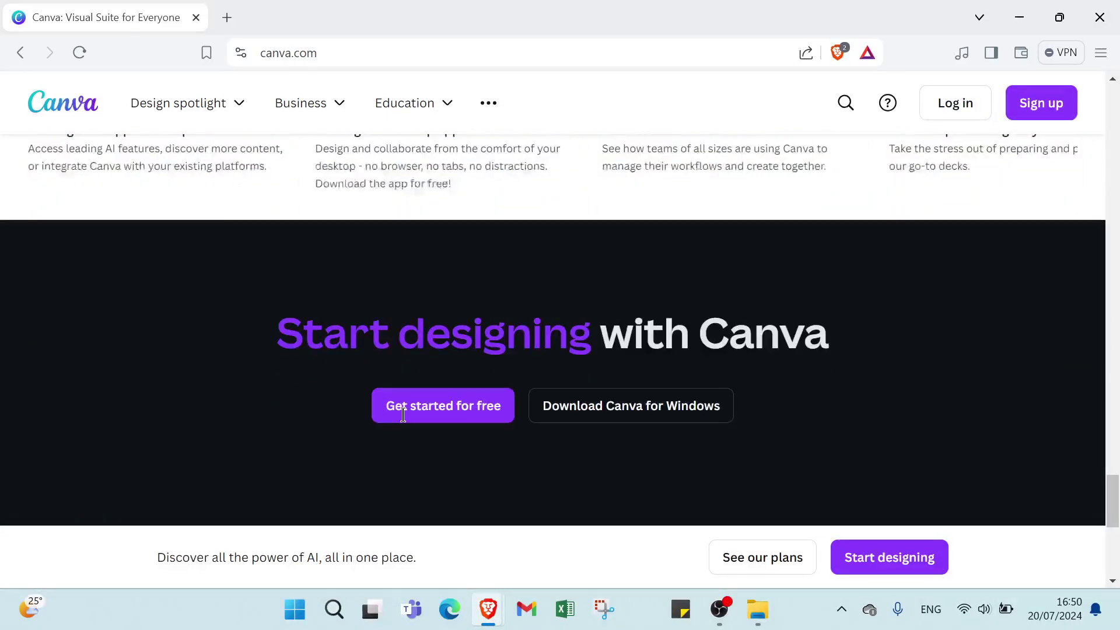
{"action": "scroll", "coordinate": [402, 419], "scroll_direction": "up", "scroll_amount": 8}
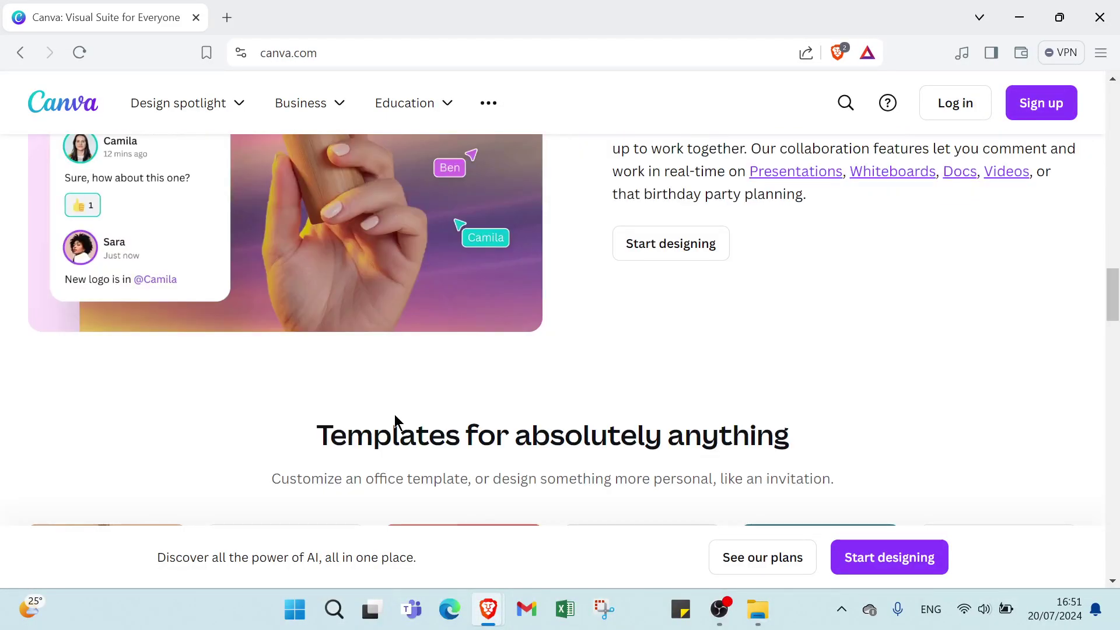
{"action": "scroll", "coordinate": [611, 368], "scroll_direction": "down", "scroll_amount": 2}
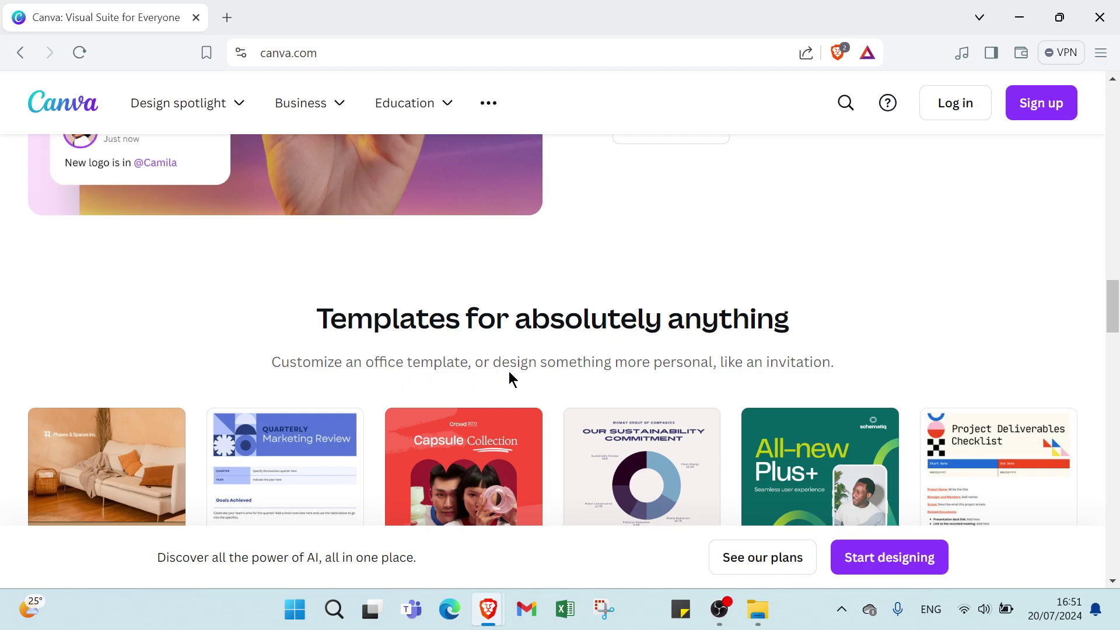
{"action": "scroll", "coordinate": [674, 359], "scroll_direction": "down", "scroll_amount": 1}
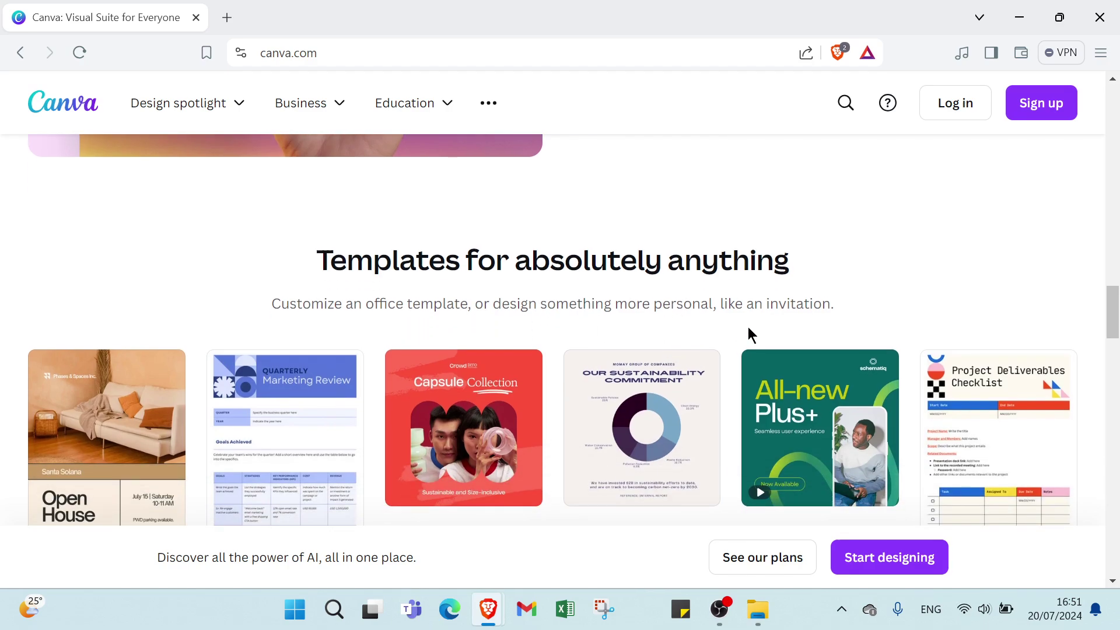
{"action": "scroll", "coordinate": [750, 335], "scroll_direction": "down", "scroll_amount": 1}
{"action": "scroll", "coordinate": [350, 350], "scroll_direction": "down", "scroll_amount": 1}
{"action": "scroll", "coordinate": [140, 345], "scroll_direction": "down", "scroll_amount": 1}
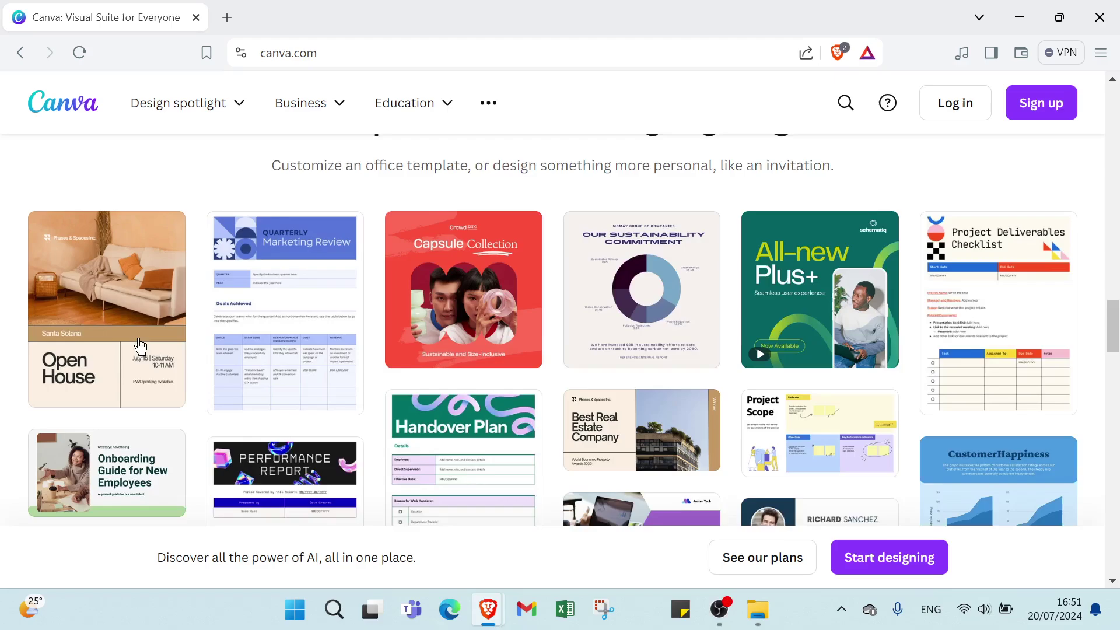
{"action": "scroll", "coordinate": [141, 345], "scroll_direction": "down", "scroll_amount": 1}
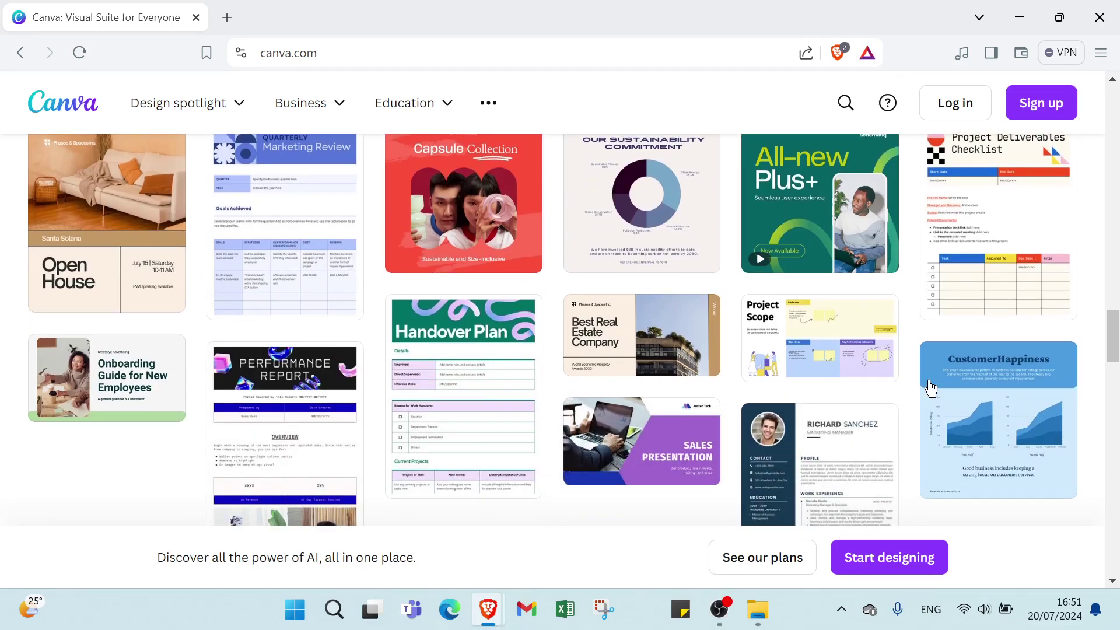
{"action": "scroll", "coordinate": [930, 387], "scroll_direction": "down", "scroll_amount": 1}
{"action": "scroll", "coordinate": [753, 350], "scroll_direction": "down", "scroll_amount": 1}
{"action": "scroll", "coordinate": [736, 338], "scroll_direction": "down", "scroll_amount": 1}
{"action": "scroll", "coordinate": [733, 332], "scroll_direction": "down", "scroll_amount": 1}
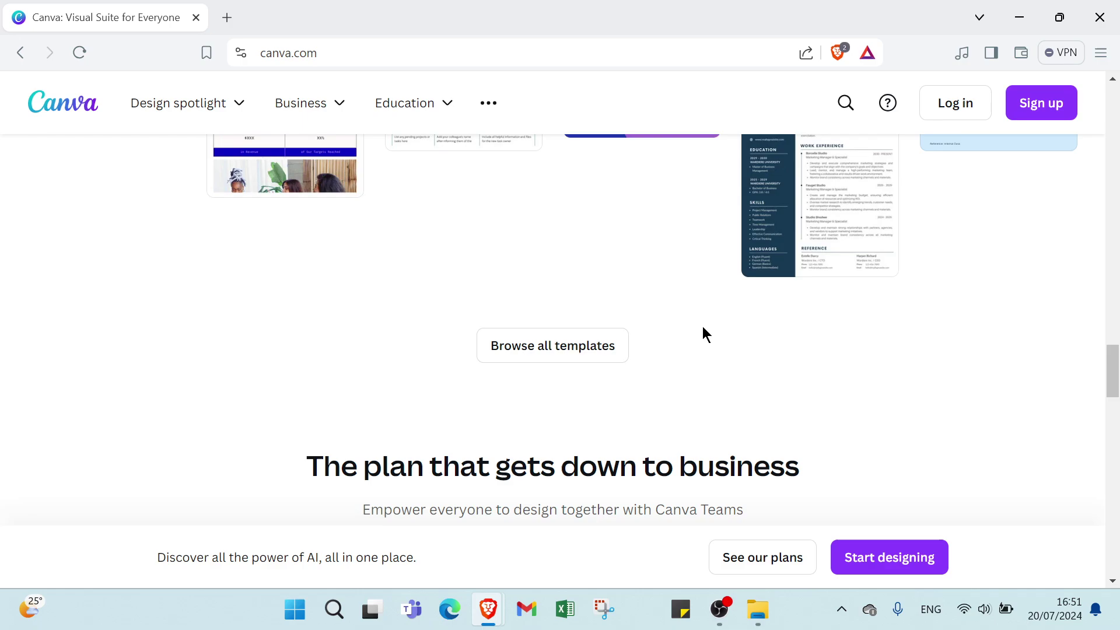
{"action": "scroll", "coordinate": [578, 342], "scroll_direction": "down", "scroll_amount": 1}
{"action": "scroll", "coordinate": [525, 350], "scroll_direction": "down", "scroll_amount": 2}
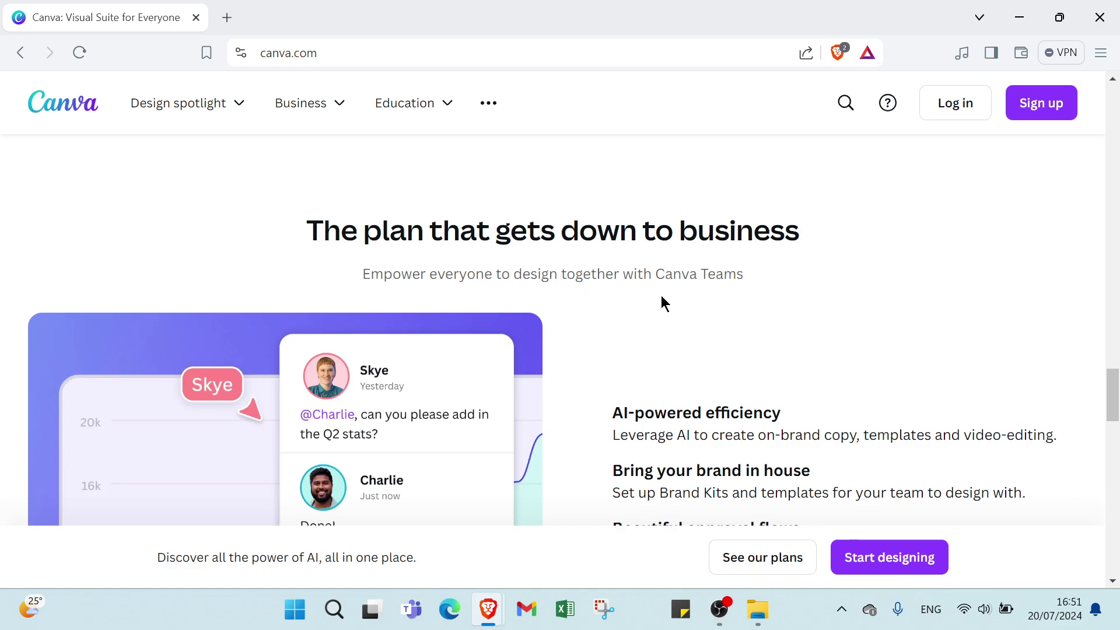
{"action": "scroll", "coordinate": [677, 293], "scroll_direction": "down", "scroll_amount": 2}
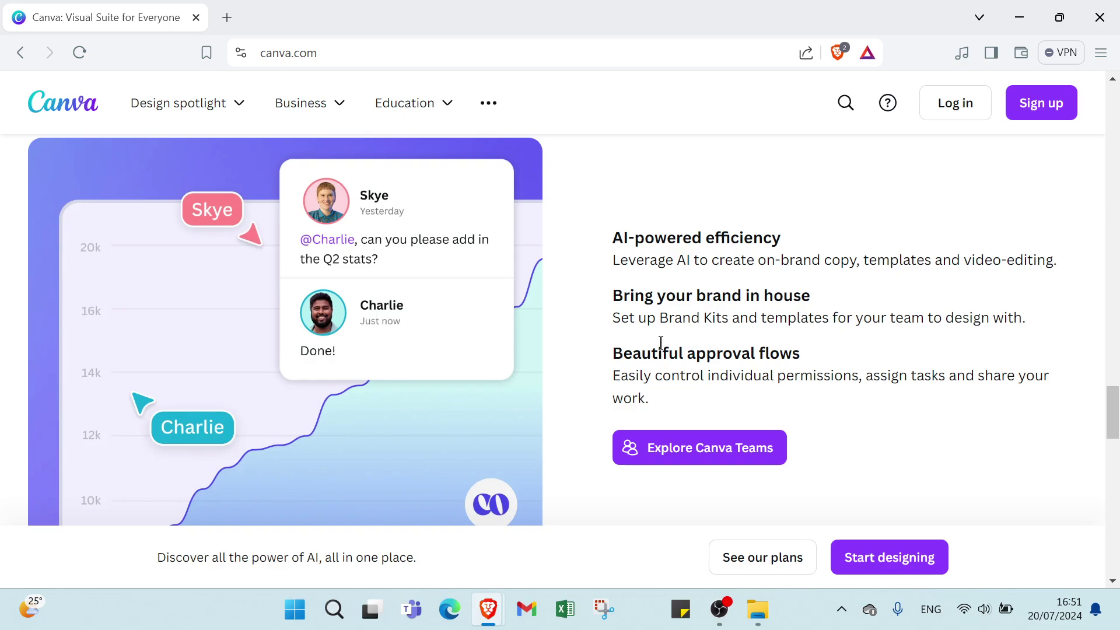
{"action": "scroll", "coordinate": [656, 341], "scroll_direction": "down", "scroll_amount": 2}
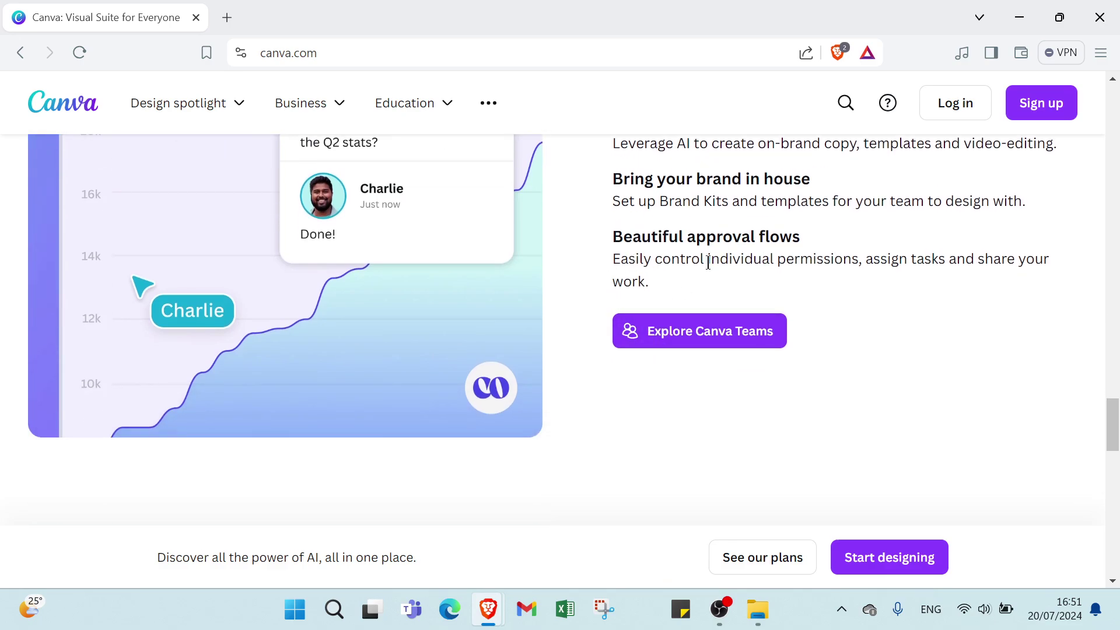
{"action": "scroll", "coordinate": [700, 262], "scroll_direction": "down", "scroll_amount": 2}
{"action": "scroll", "coordinate": [726, 245], "scroll_direction": "down", "scroll_amount": 2}
{"action": "scroll", "coordinate": [735, 245], "scroll_direction": "up", "scroll_amount": 2}
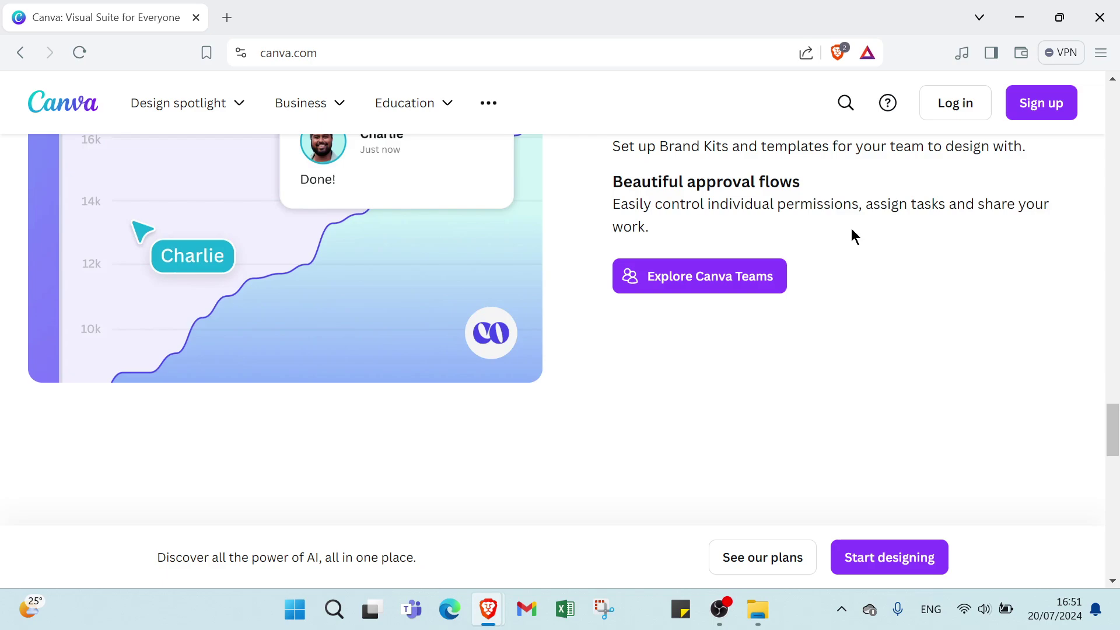
{"action": "scroll", "coordinate": [851, 229], "scroll_direction": "up", "scroll_amount": 1}
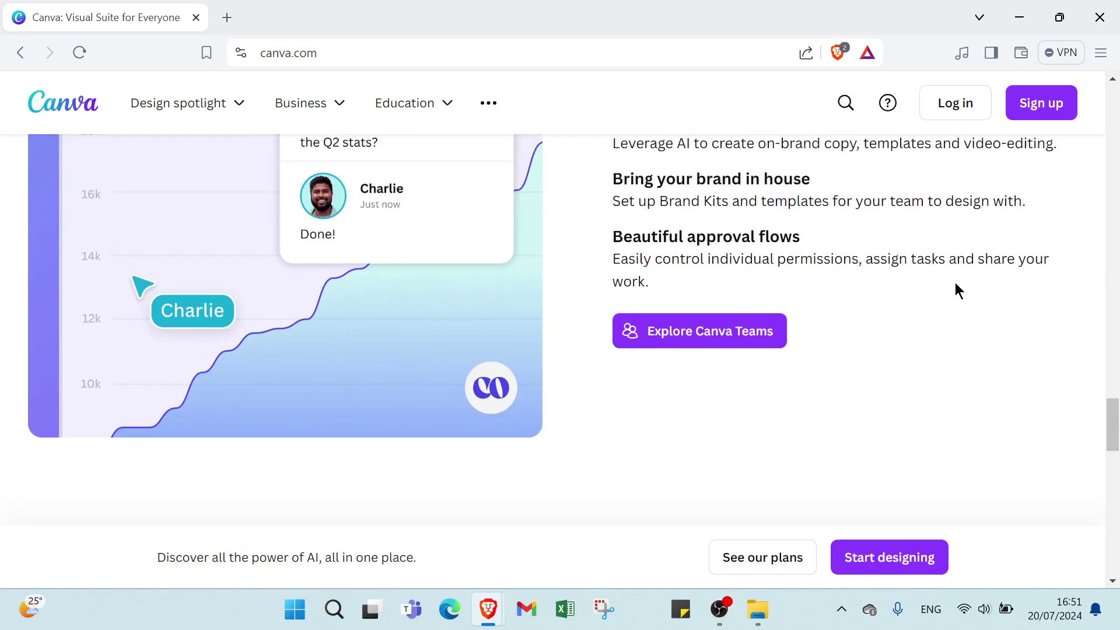
{"action": "scroll", "coordinate": [665, 289], "scroll_direction": "down", "scroll_amount": 1}
{"action": "scroll", "coordinate": [673, 262], "scroll_direction": "down", "scroll_amount": 1}
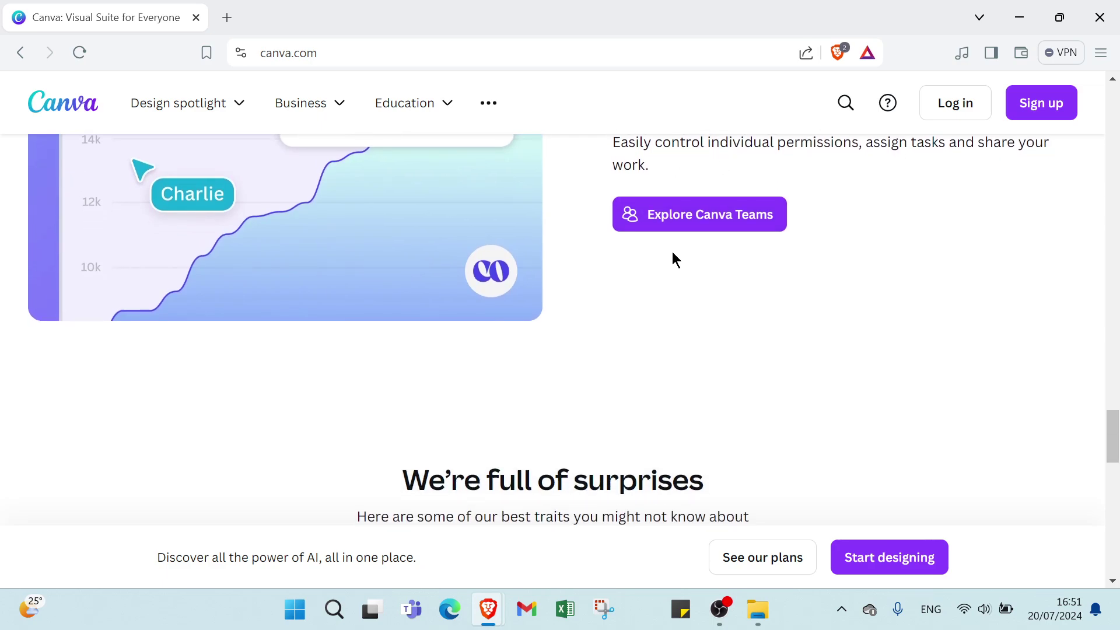
{"action": "scroll", "coordinate": [673, 245], "scroll_direction": "down", "scroll_amount": 1}
{"action": "scroll", "coordinate": [728, 212], "scroll_direction": "down", "scroll_amount": 2}
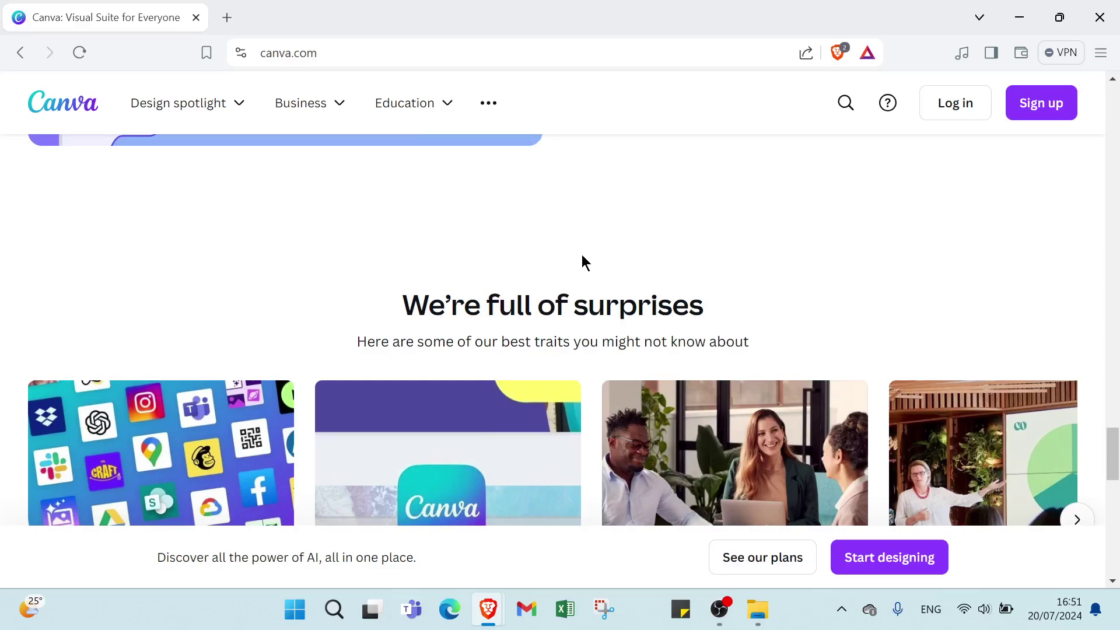
{"action": "scroll", "coordinate": [581, 255], "scroll_direction": "down", "scroll_amount": 1}
{"action": "scroll", "coordinate": [845, 212], "scroll_direction": "down", "scroll_amount": 1}
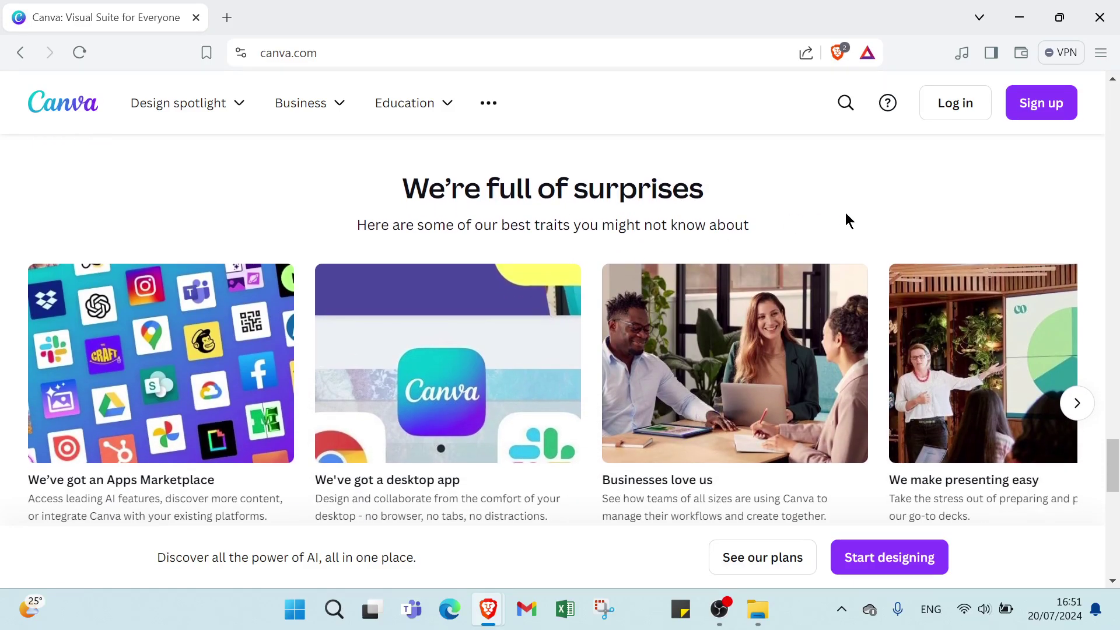
{"action": "scroll", "coordinate": [846, 213], "scroll_direction": "down", "scroll_amount": 1}
{"action": "scroll", "coordinate": [613, 262], "scroll_direction": "down", "scroll_amount": 1}
{"action": "scroll", "coordinate": [350, 280], "scroll_direction": "down", "scroll_amount": 2}
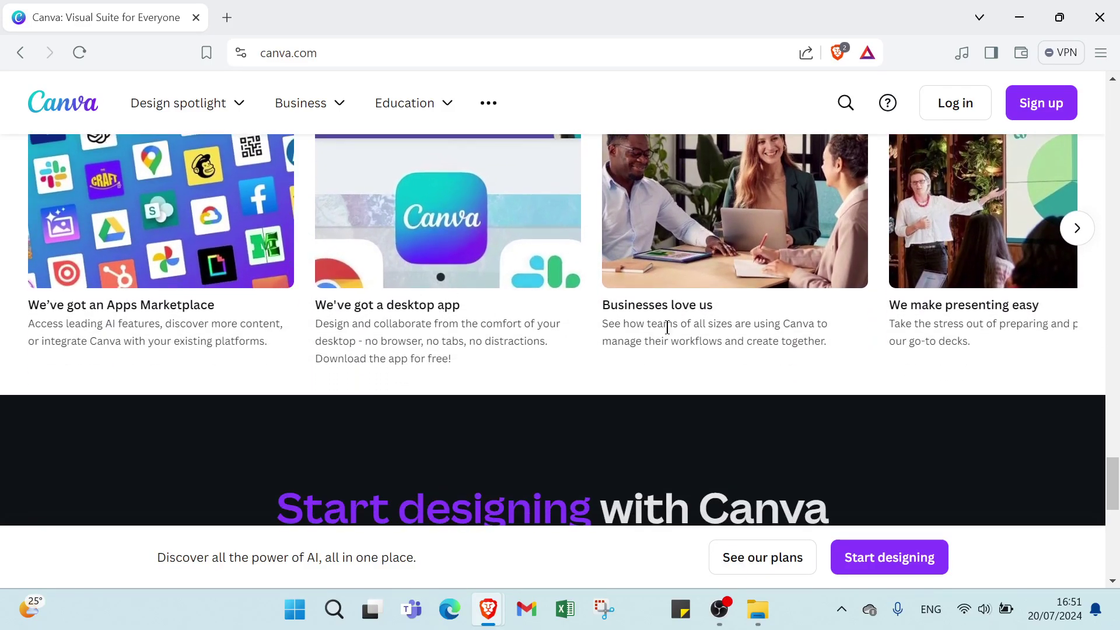
{"action": "scroll", "coordinate": [564, 307], "scroll_direction": "down", "scroll_amount": 1}
{"action": "scroll", "coordinate": [567, 310], "scroll_direction": "down", "scroll_amount": 2}
{"action": "scroll", "coordinate": [568, 309], "scroll_direction": "down", "scroll_amount": 2}
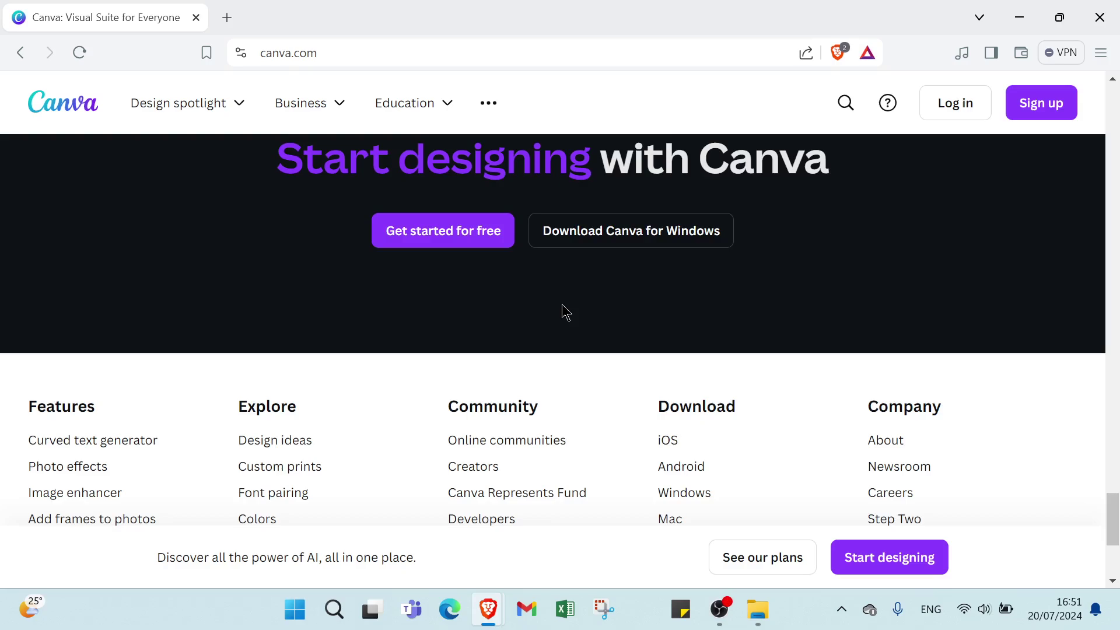
{"action": "scroll", "coordinate": [569, 310], "scroll_direction": "down", "scroll_amount": 2}
{"action": "scroll", "coordinate": [904, 293], "scroll_direction": "up", "scroll_amount": 1}
{"action": "scroll", "coordinate": [904, 293], "scroll_direction": "up", "scroll_amount": 3}
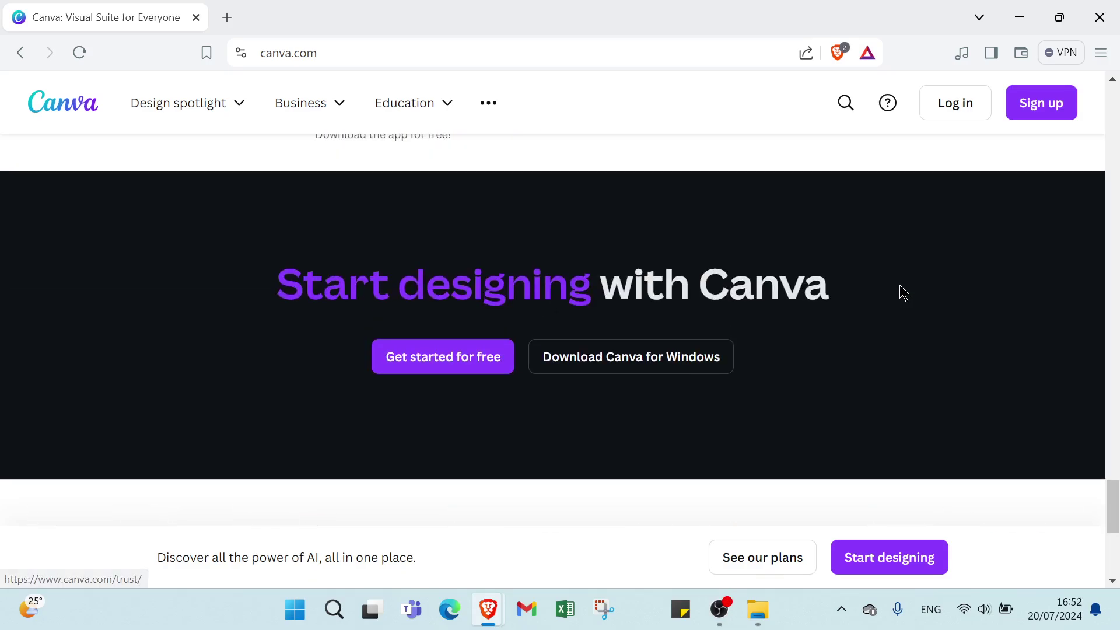
{"action": "scroll", "coordinate": [903, 293], "scroll_direction": "up", "scroll_amount": 3}
{"action": "scroll", "coordinate": [963, 263], "scroll_direction": "up", "scroll_amount": 2}
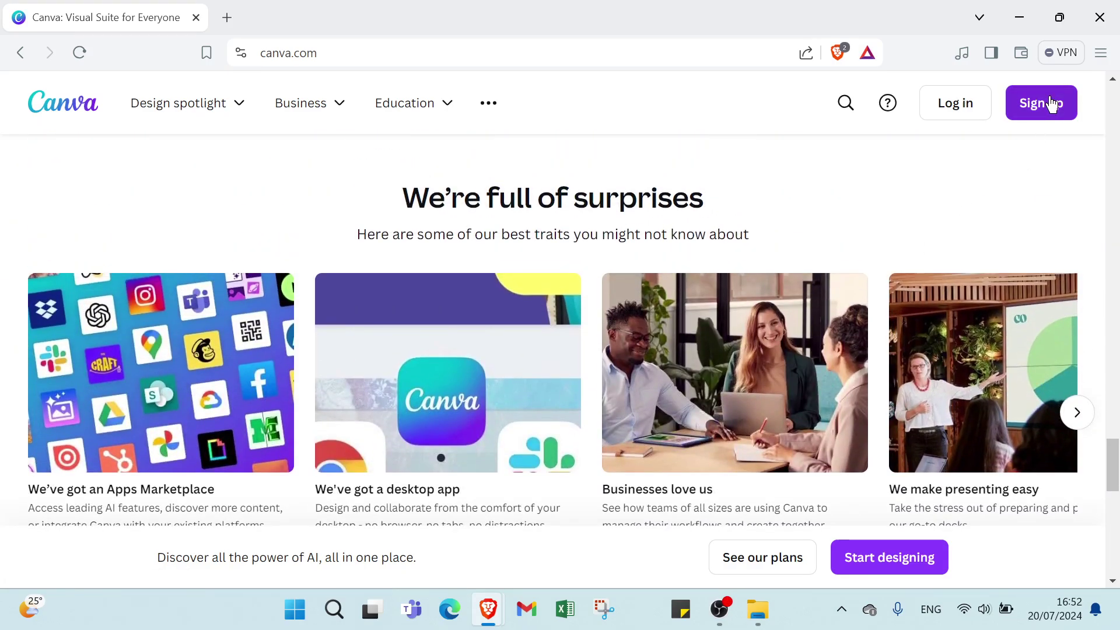
{"action": "left_click", "coordinate": [1052, 103]}
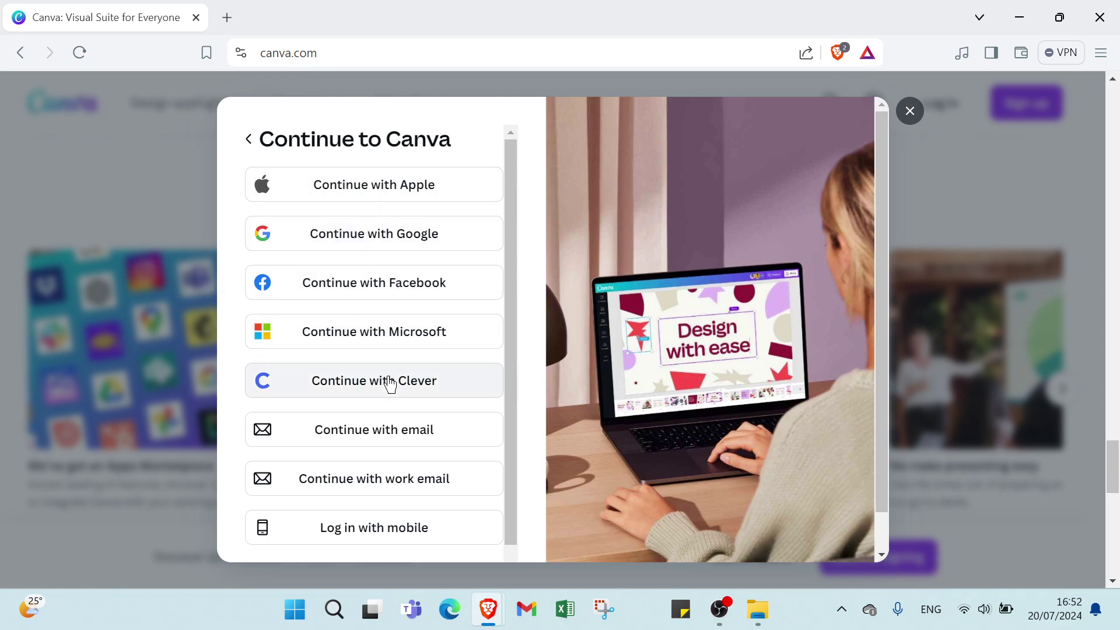
{"action": "left_click", "coordinate": [425, 430]}
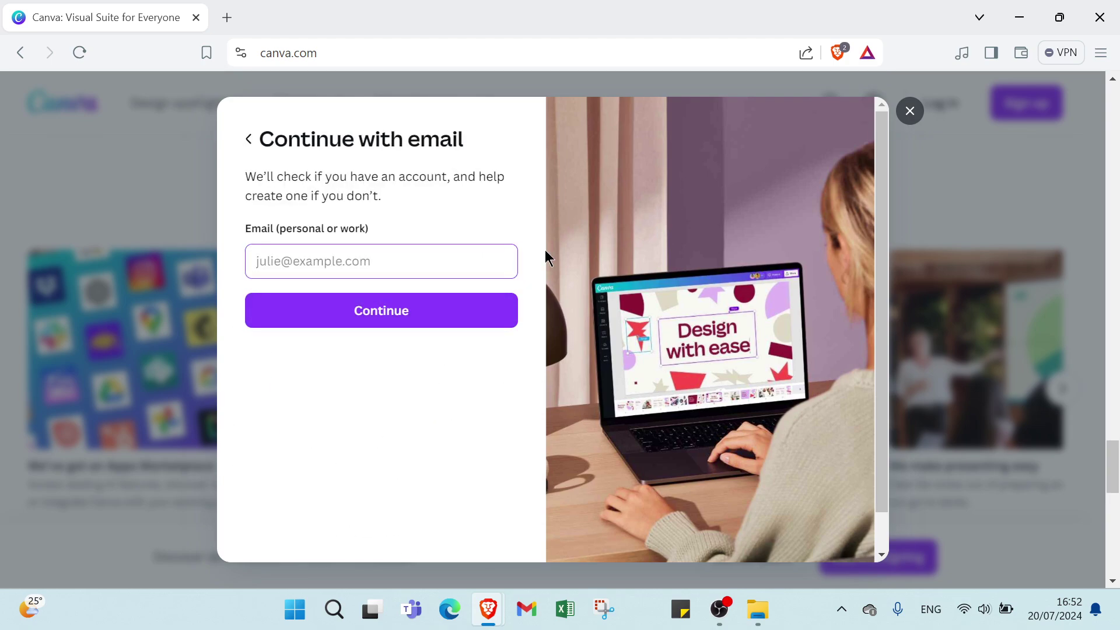
{"action": "left_click", "coordinate": [910, 111]}
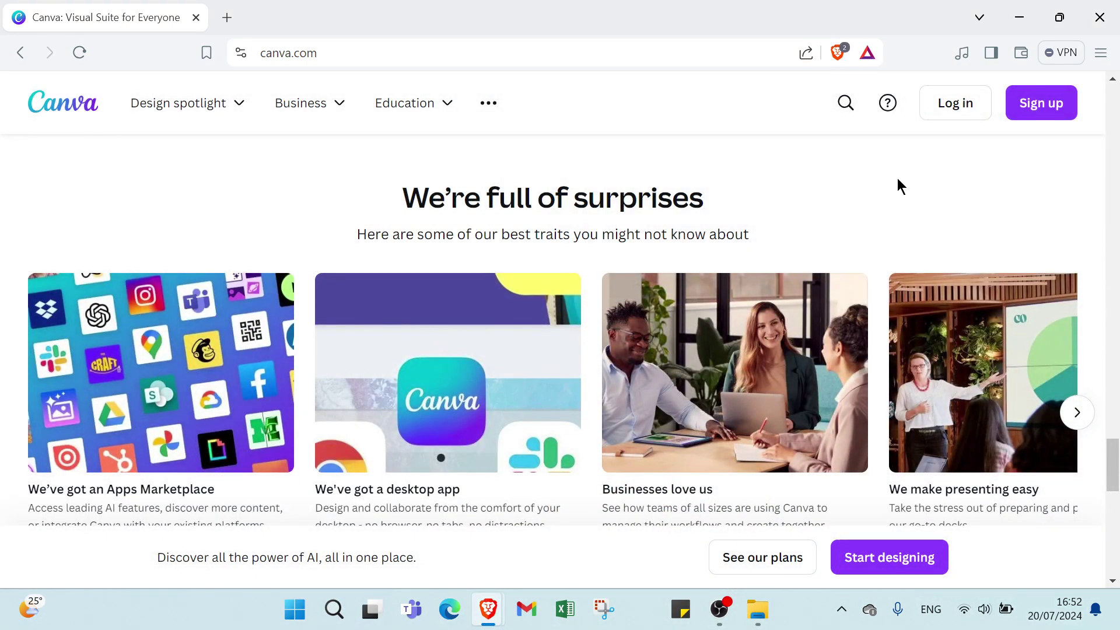